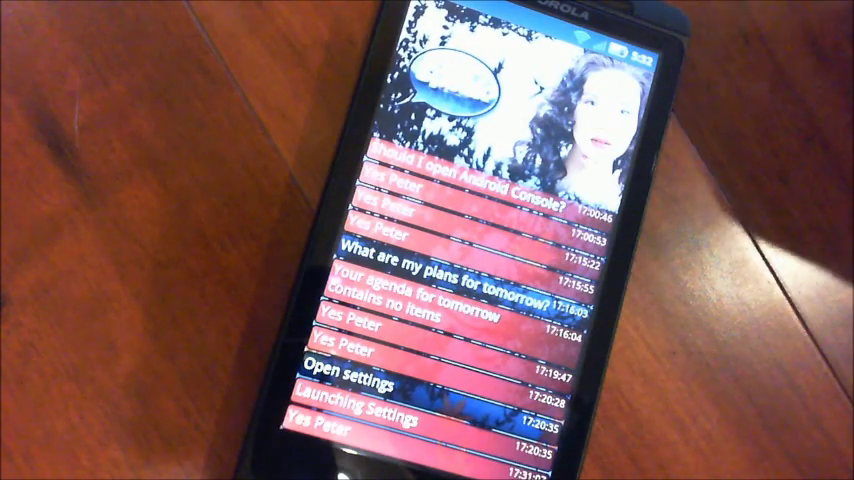
Step: Wake Eva and ask it by voice to open the phone's Settings
left_click(455, 80)
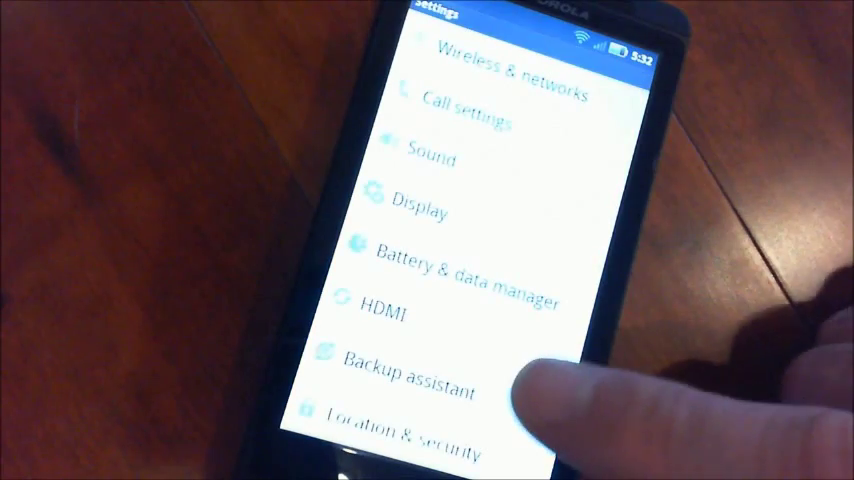
scroll(480, 240, "down", 2)
scroll(480, 240, "down", 2)
scroll(480, 240, "down", 3)
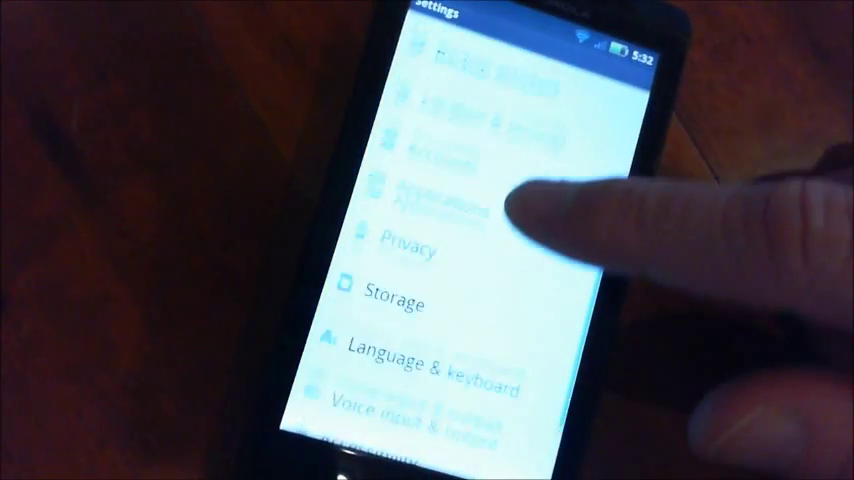
scroll(480, 240, "down", 3)
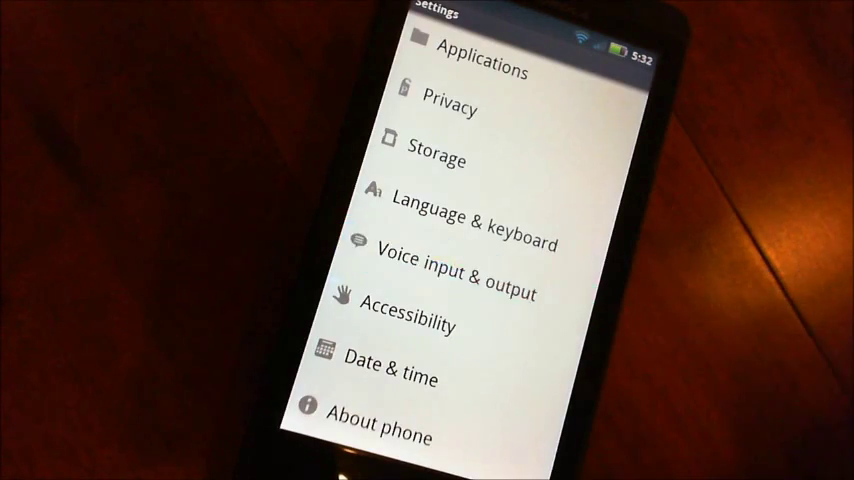
Step: Go into Voice input & output and review the Google voice recognition options
left_click(455, 268)
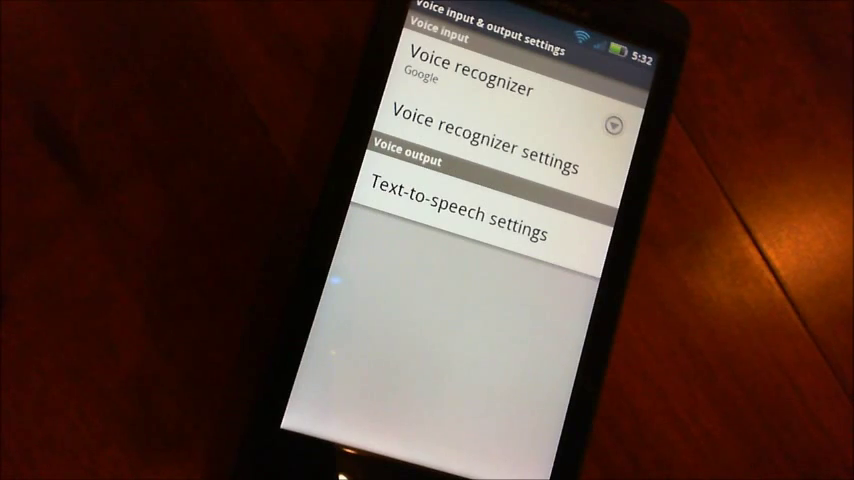
left_click(540, 150)
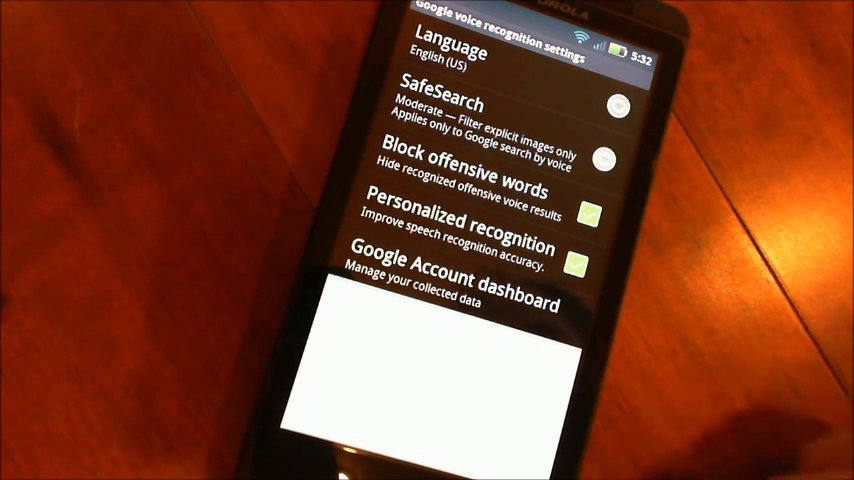
key("Escape")
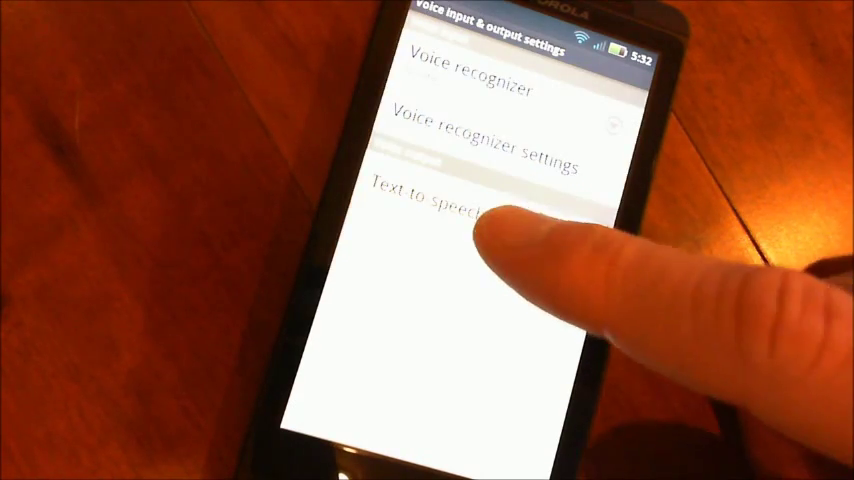
Step: Check the Default Engine in Text-to-speech settings and leave SVOX Classic TTS unchanged
left_click(470, 210)
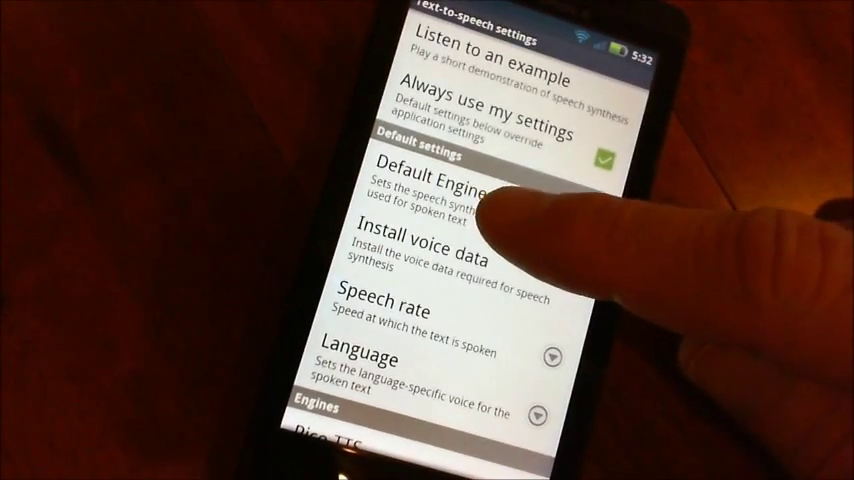
left_click(430, 180)
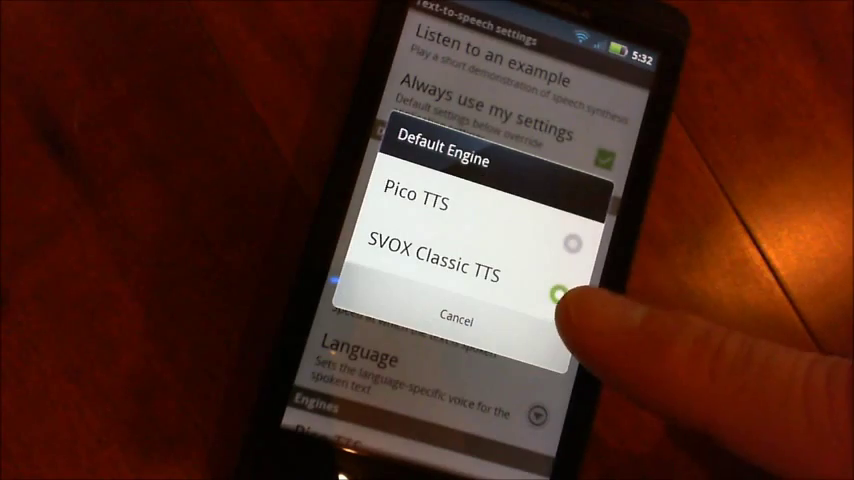
left_click(460, 315)
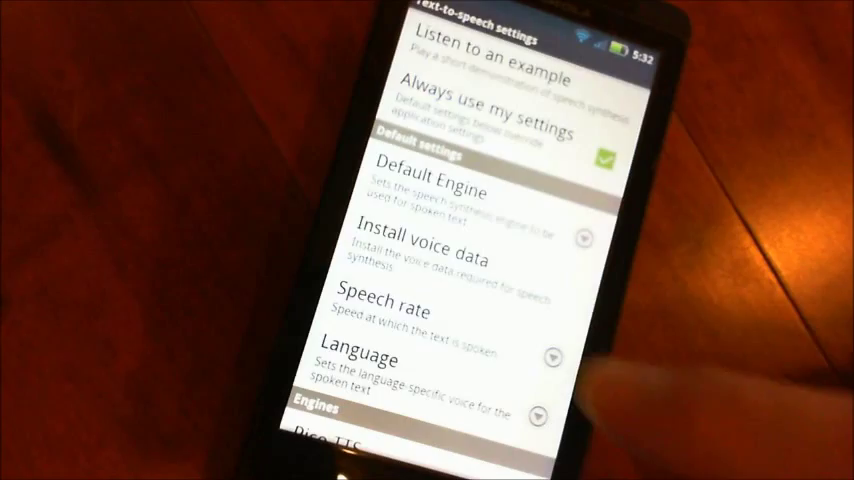
scroll(490, 310, "down", 3)
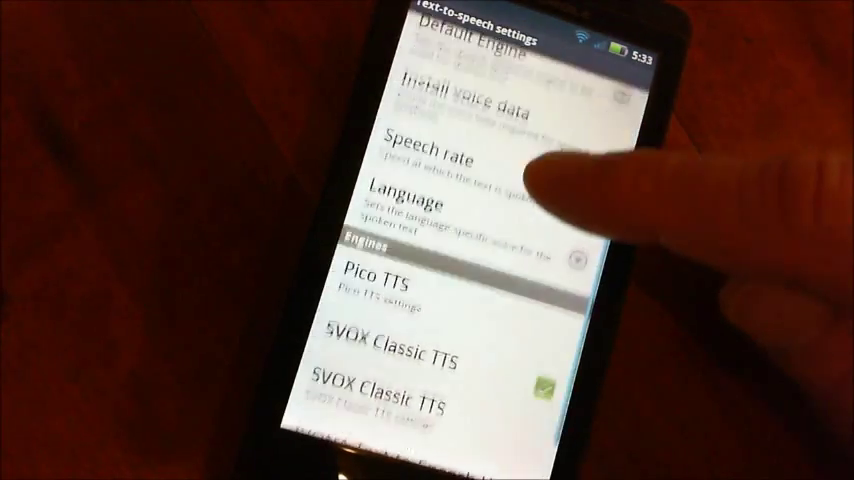
scroll(560, 200, "down", 2)
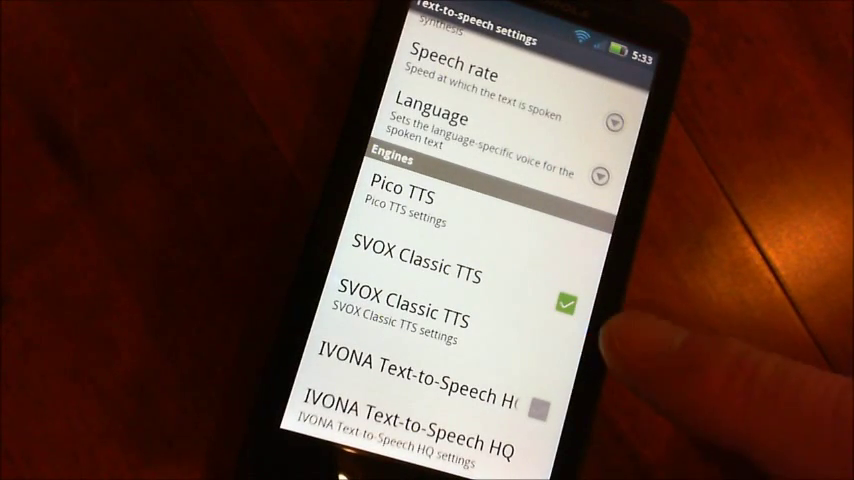
Step: In SVOX Classic TTS settings, choose Grace as the preferred US English voice
left_click(400, 305)
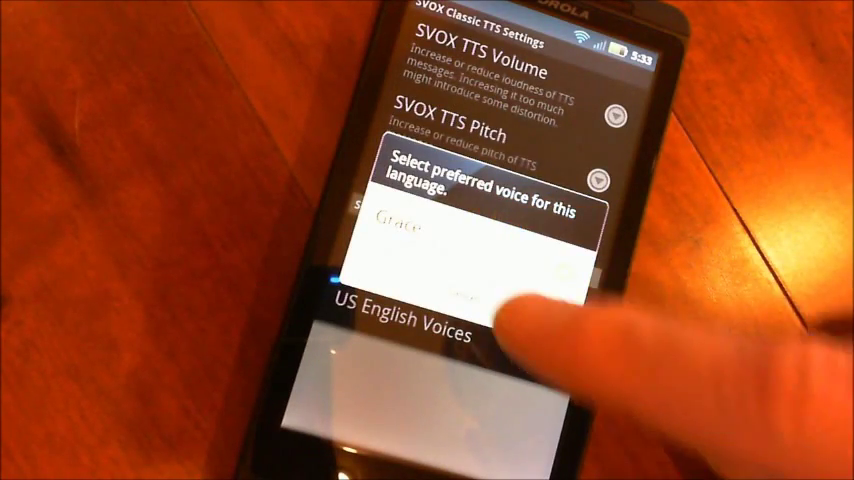
left_click(420, 225)
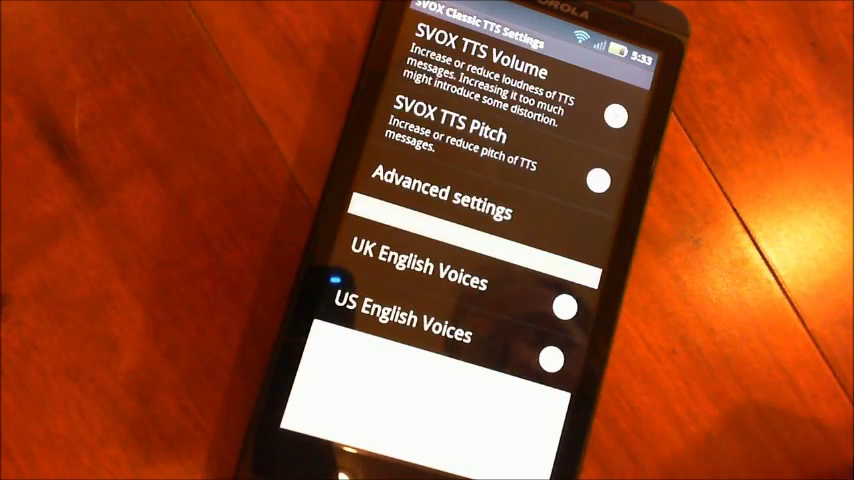